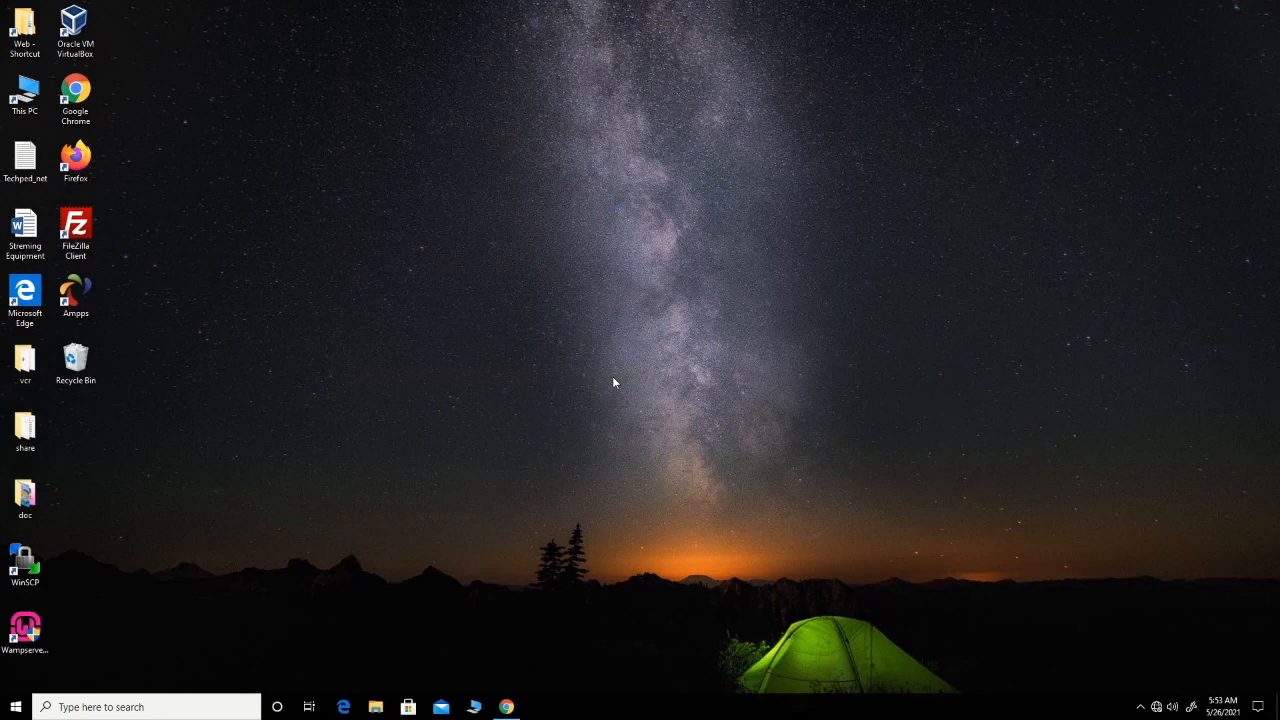
Open phpMyAdmin from the WampServer tray menu and log in to the MariaDB server as root with an empty password.
left_click(1143, 709)
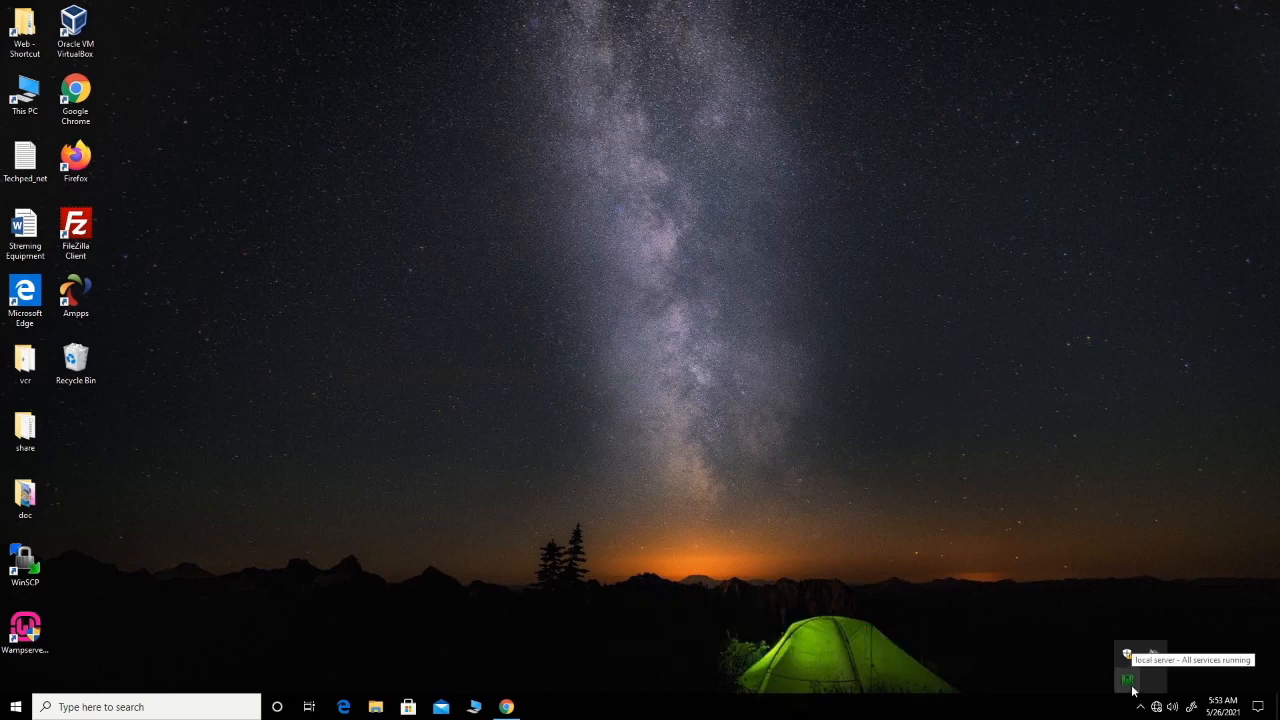
left_click(1131, 686)
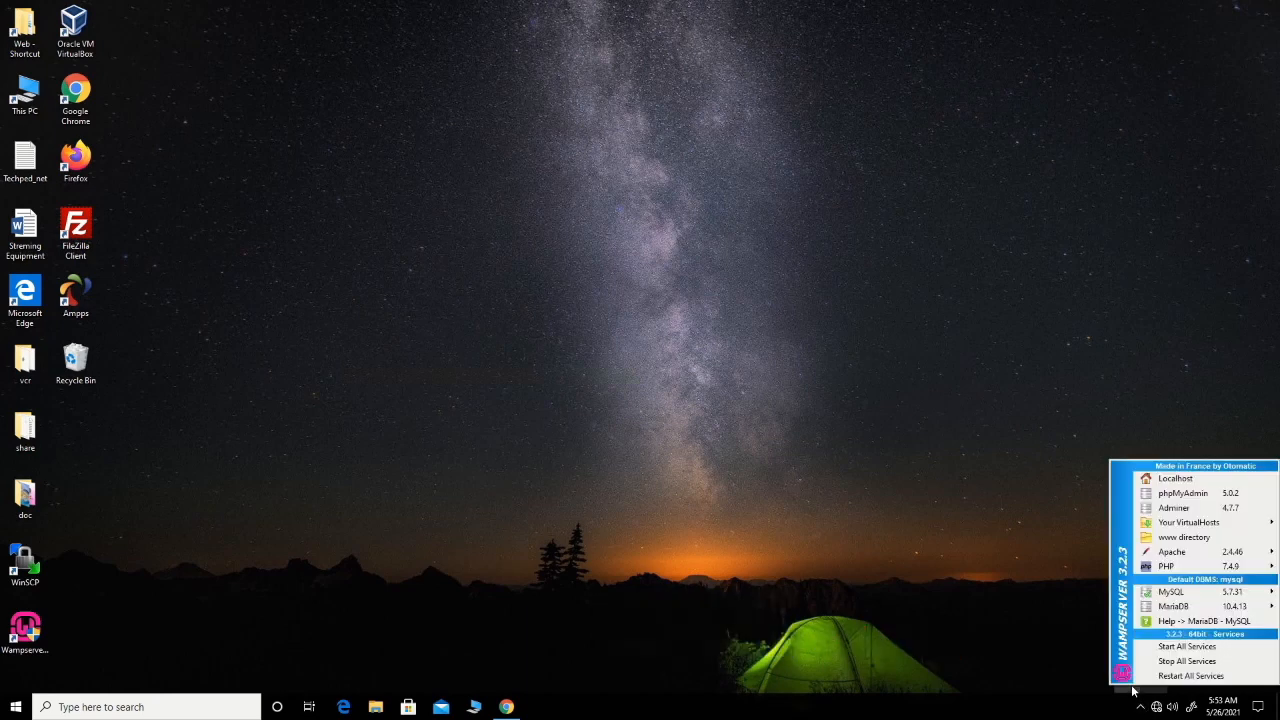
left_click(1185, 494)
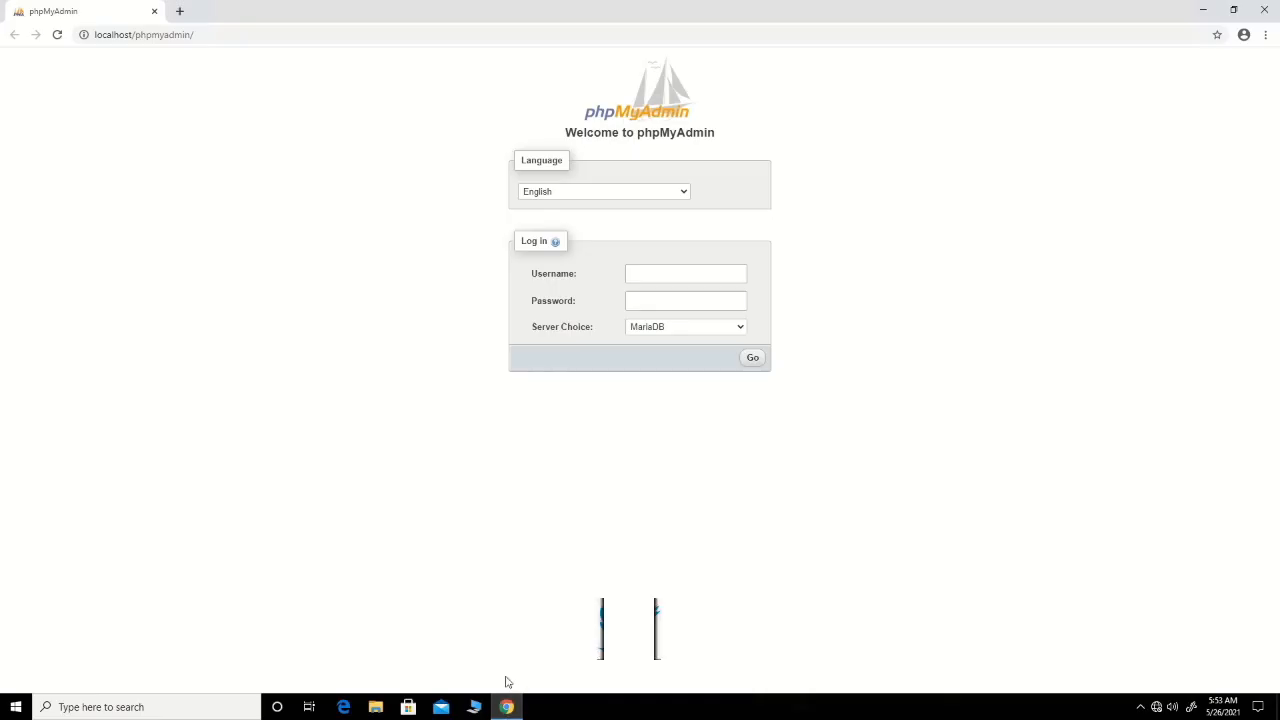
left_click(672, 278)
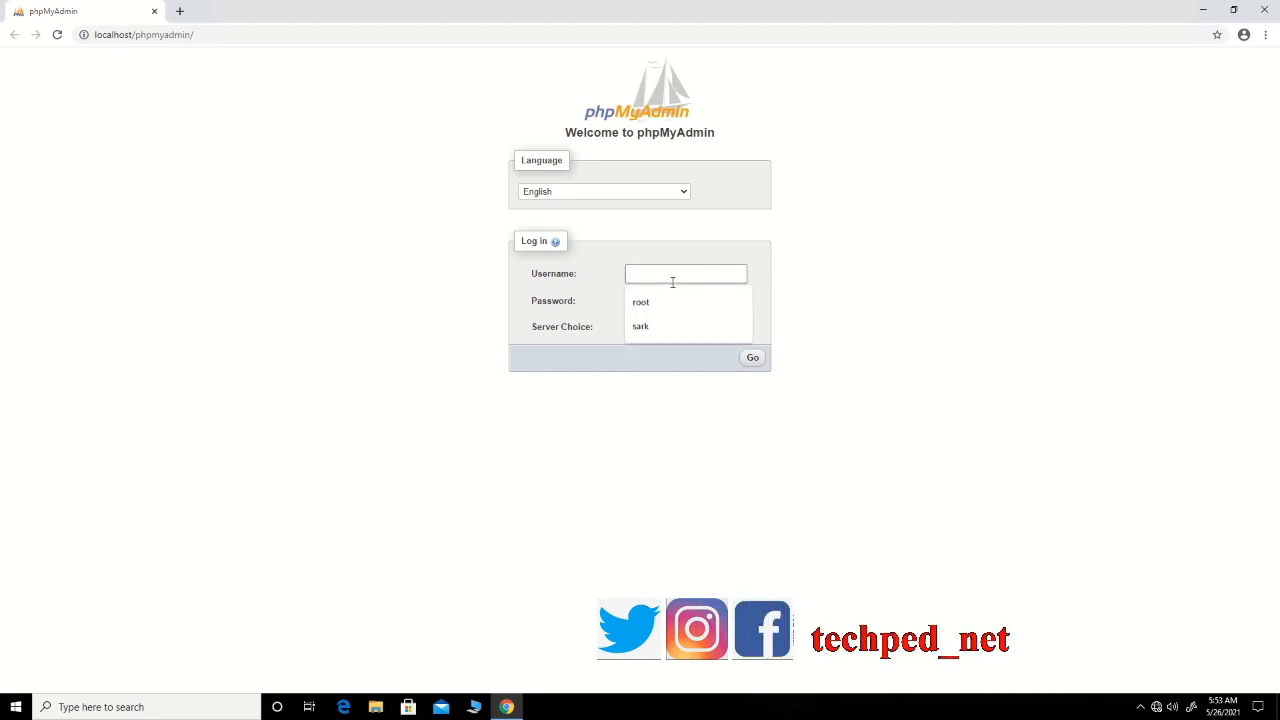
type("root")
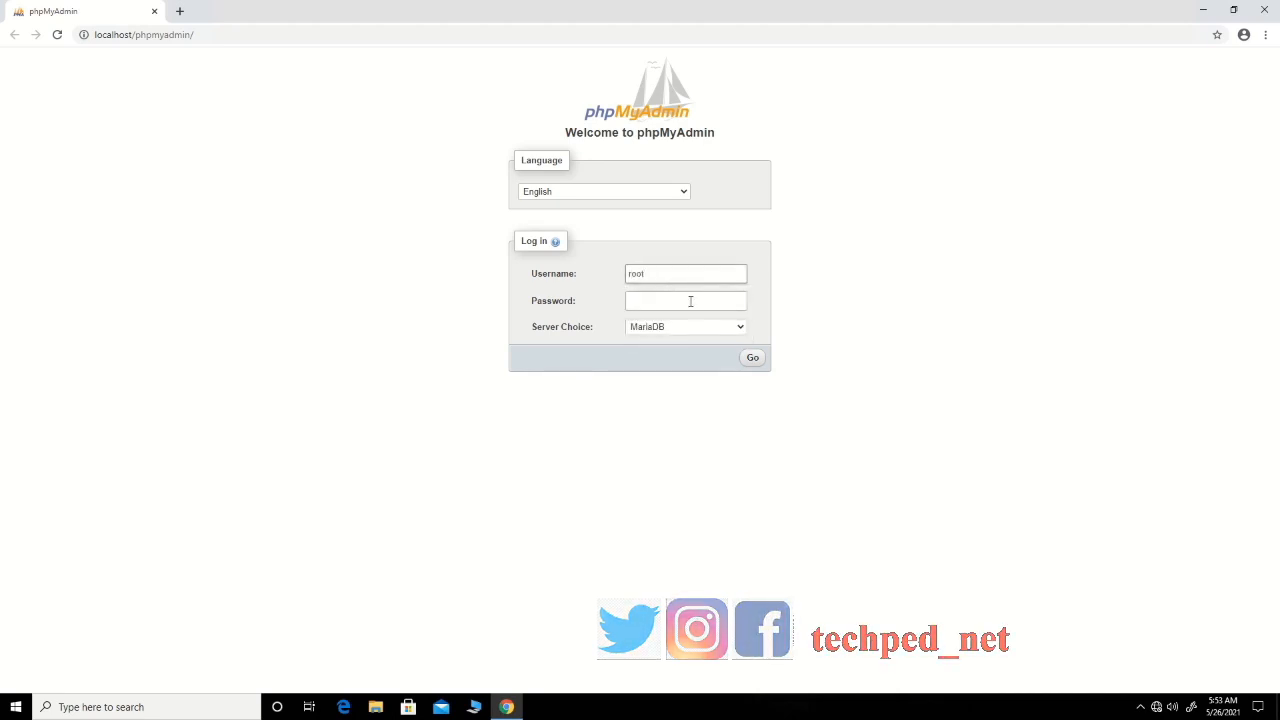
left_click(758, 362)
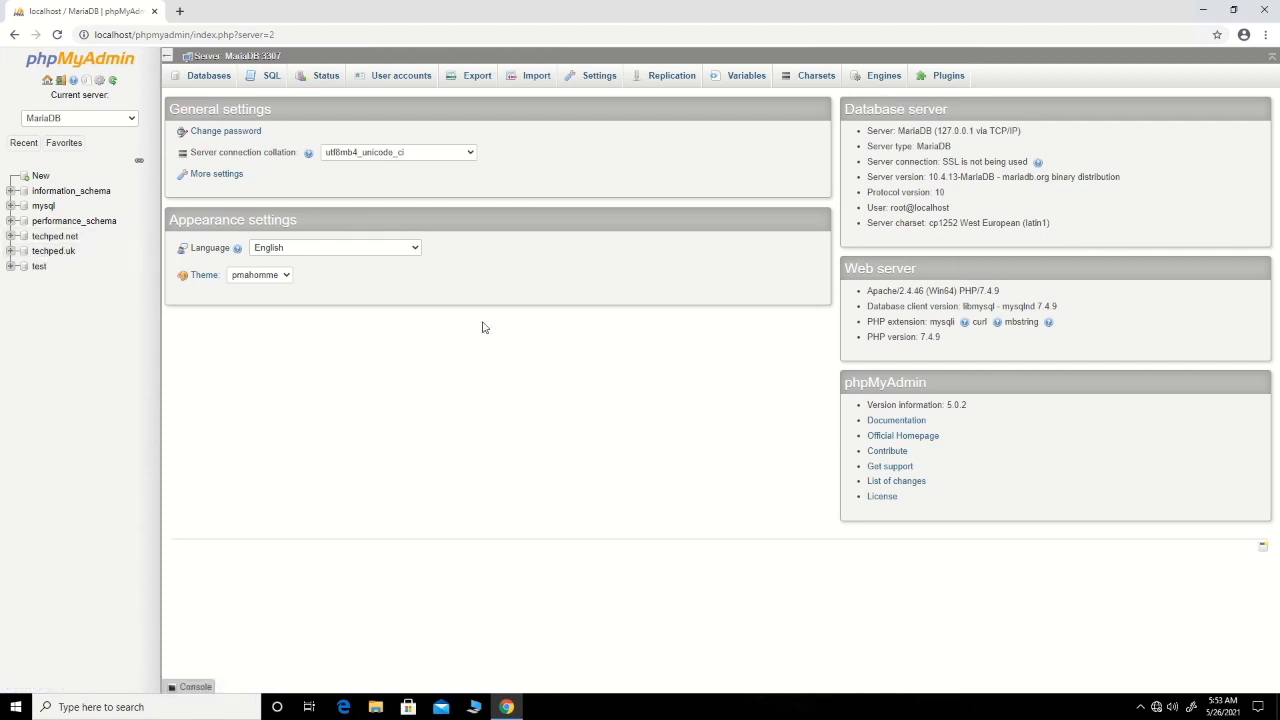
Start a new user account and fill in its user name, any host (%), and the account password with its confirmation.
left_click(393, 84)
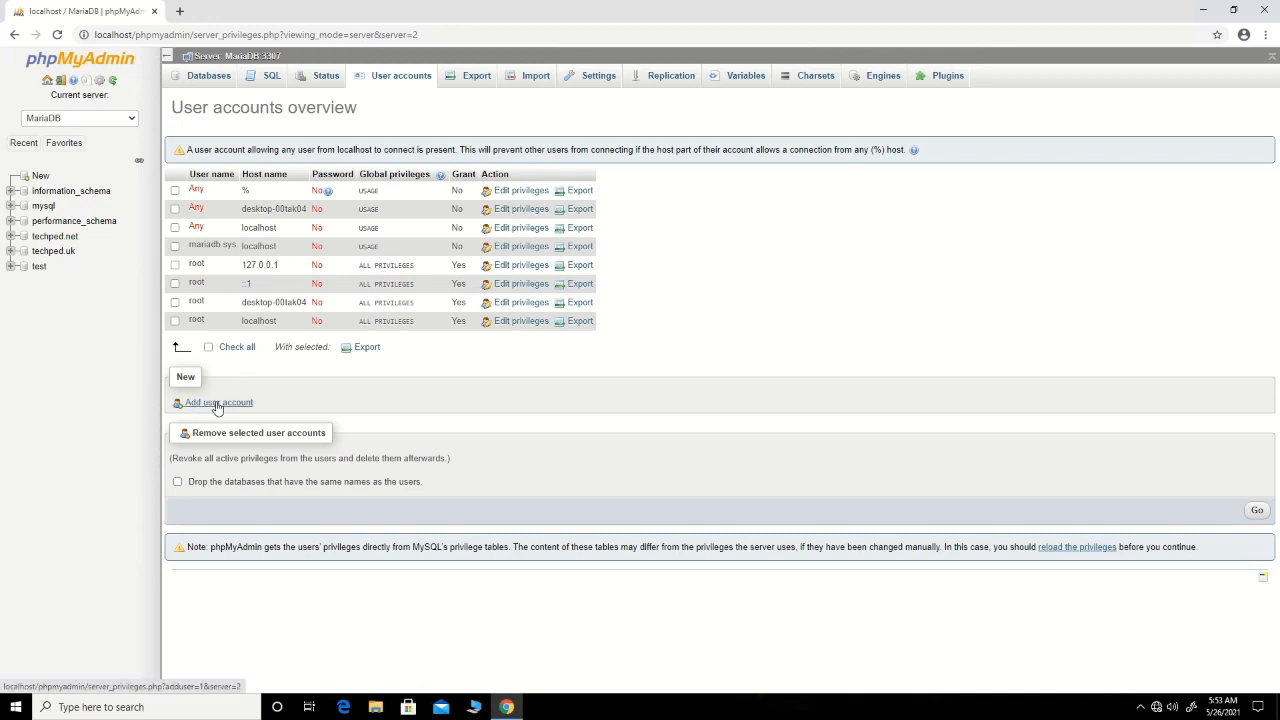
left_click(217, 404)
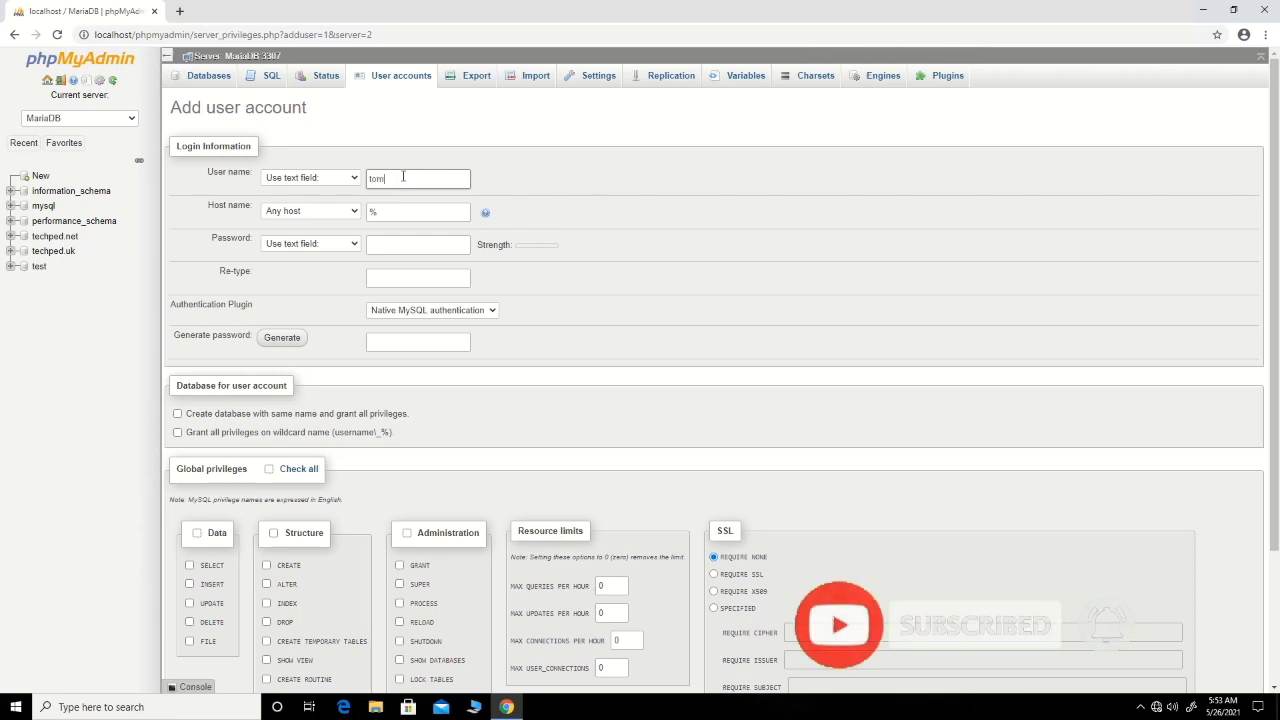
left_click(398, 213)
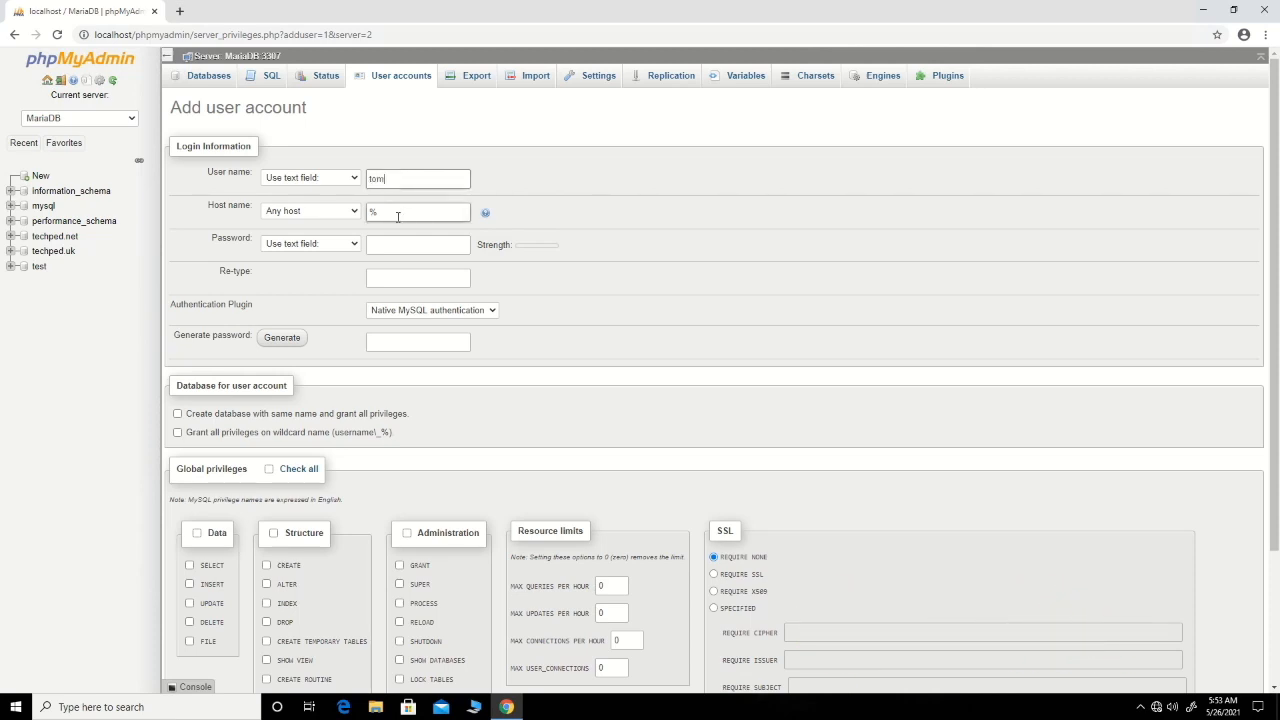
left_click(390, 243)
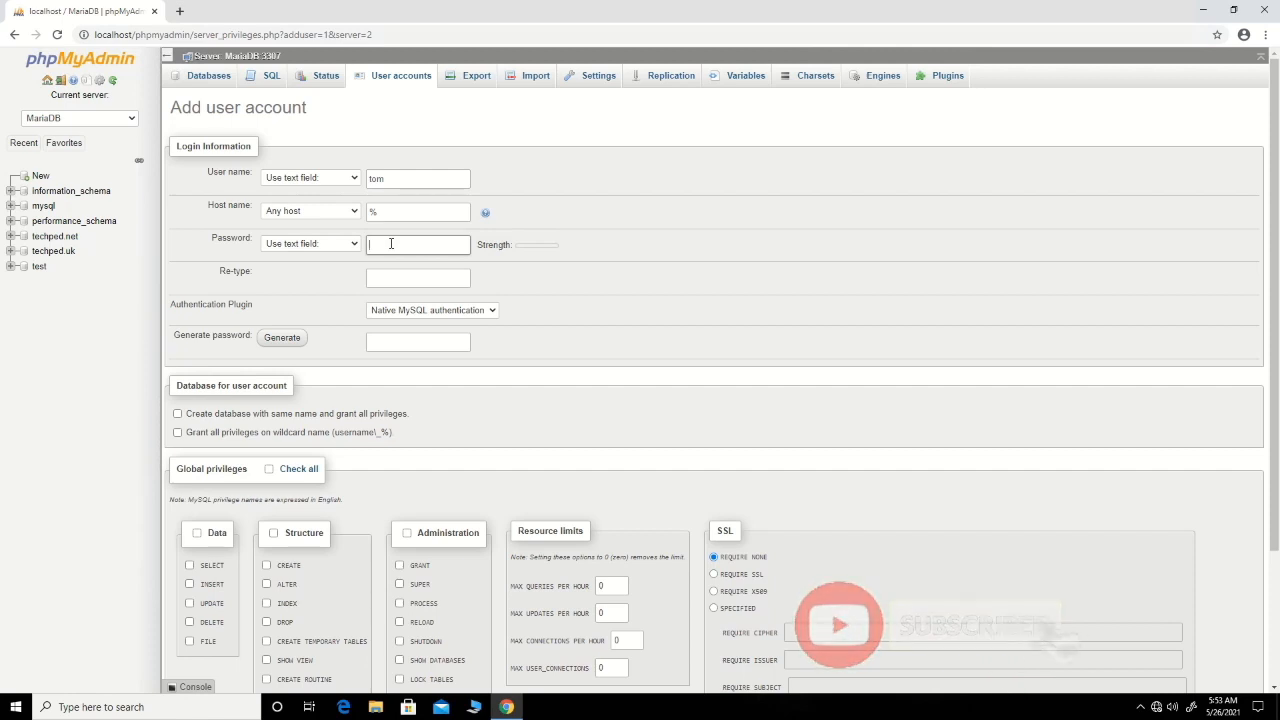
type("•••")
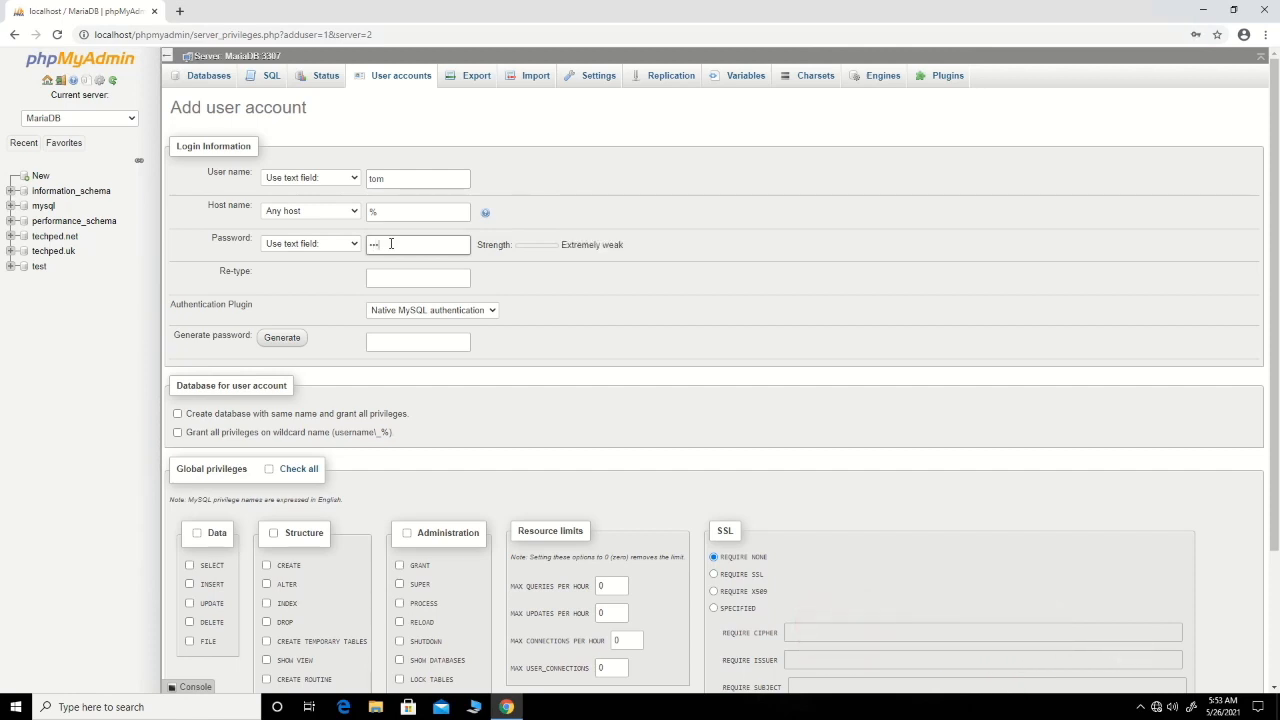
type("•")
left_click(390, 277)
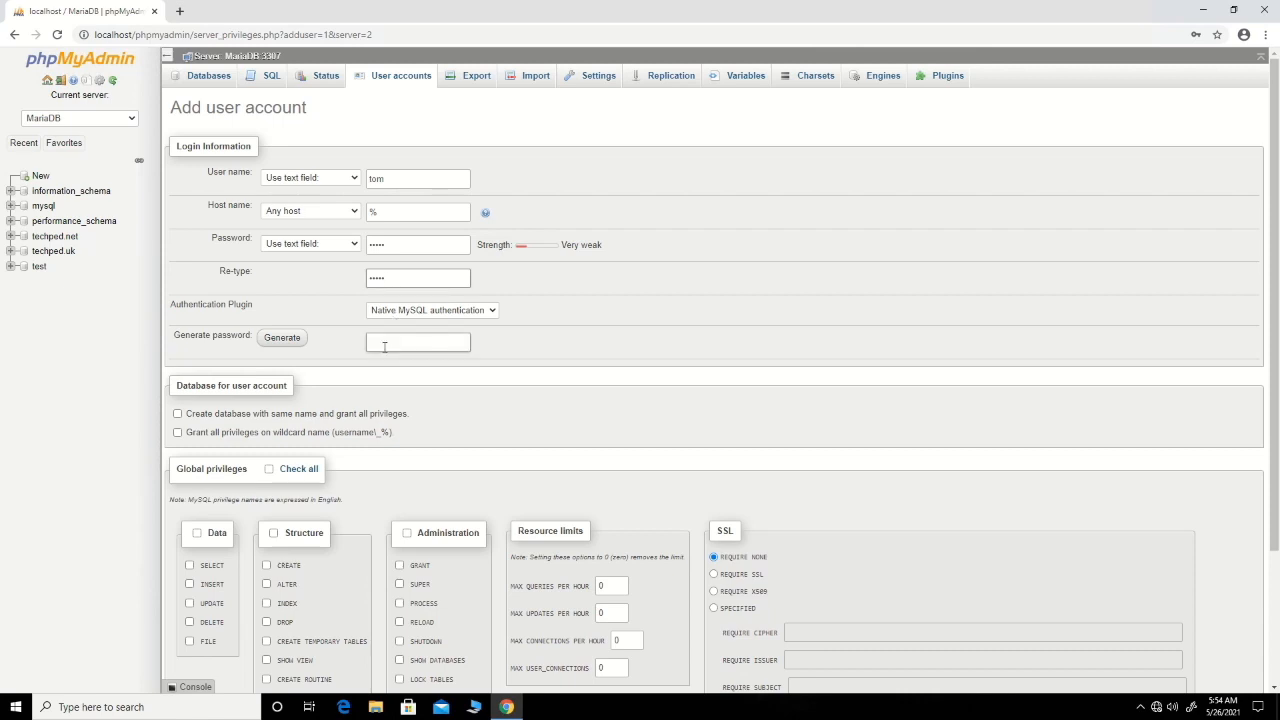
Grant the new account all global privileges and create it.
left_click(269, 470)
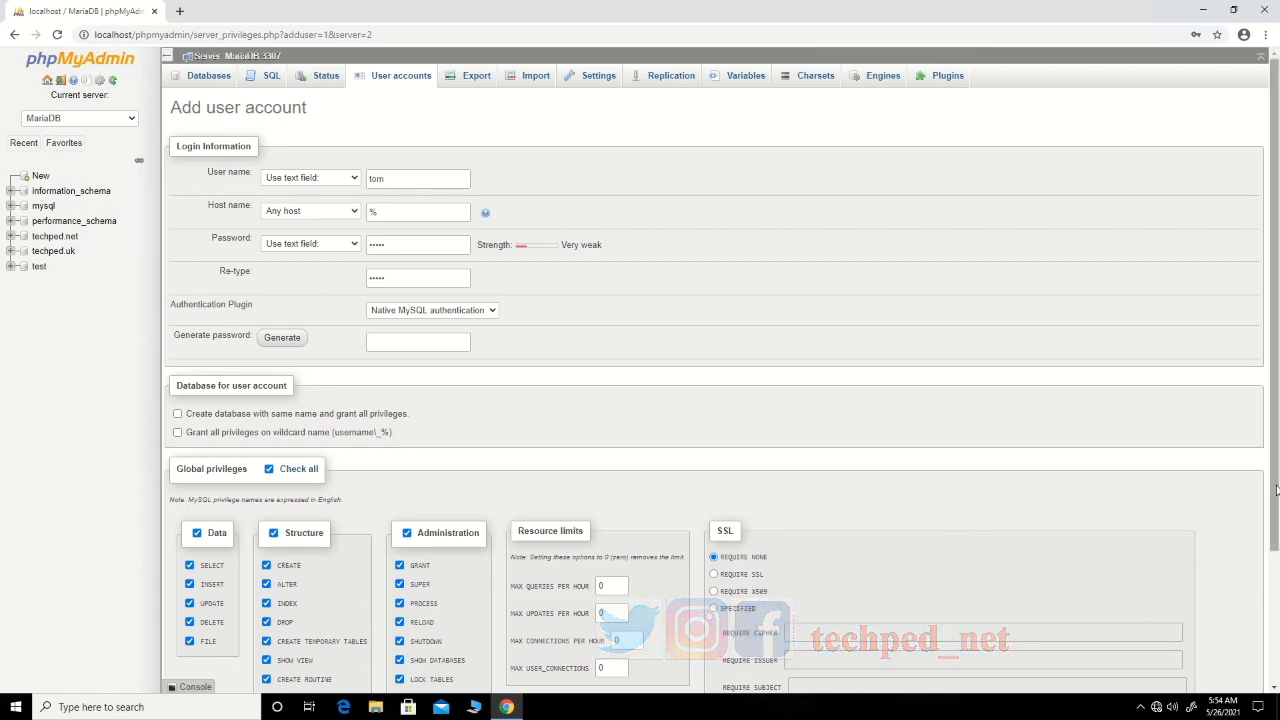
scroll(1207, 499, "down", 3)
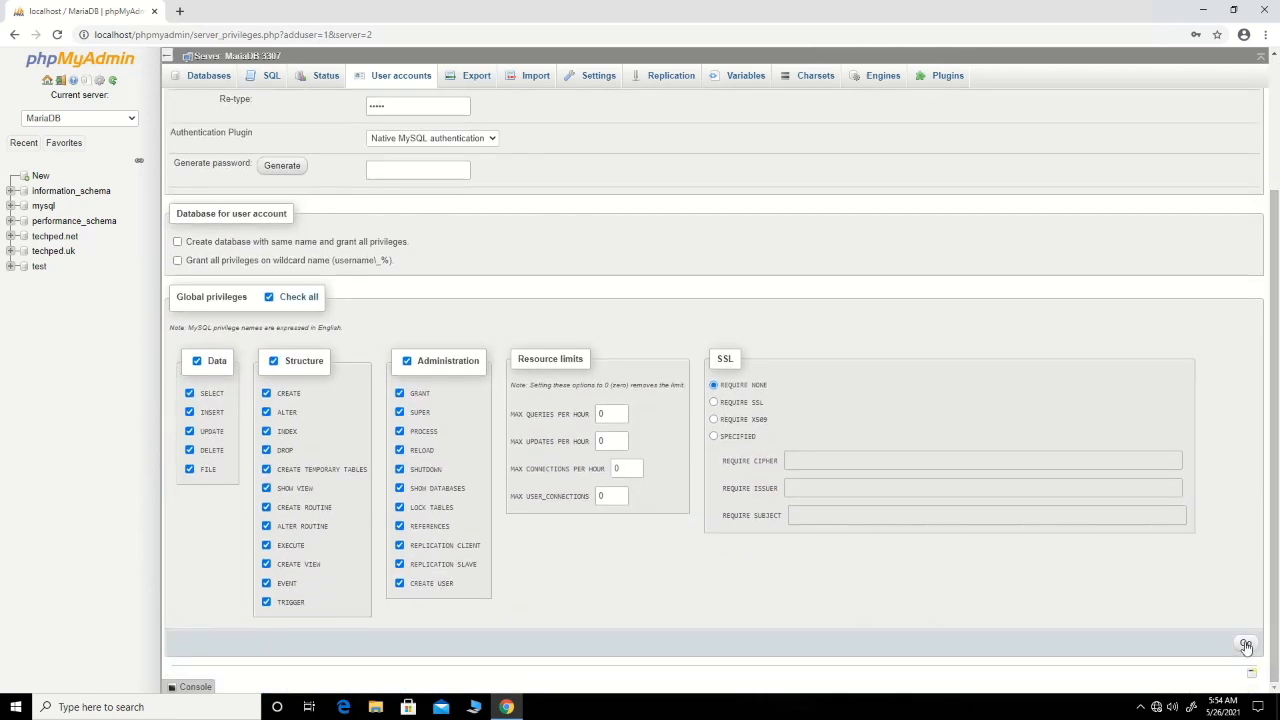
left_click(1246, 645)
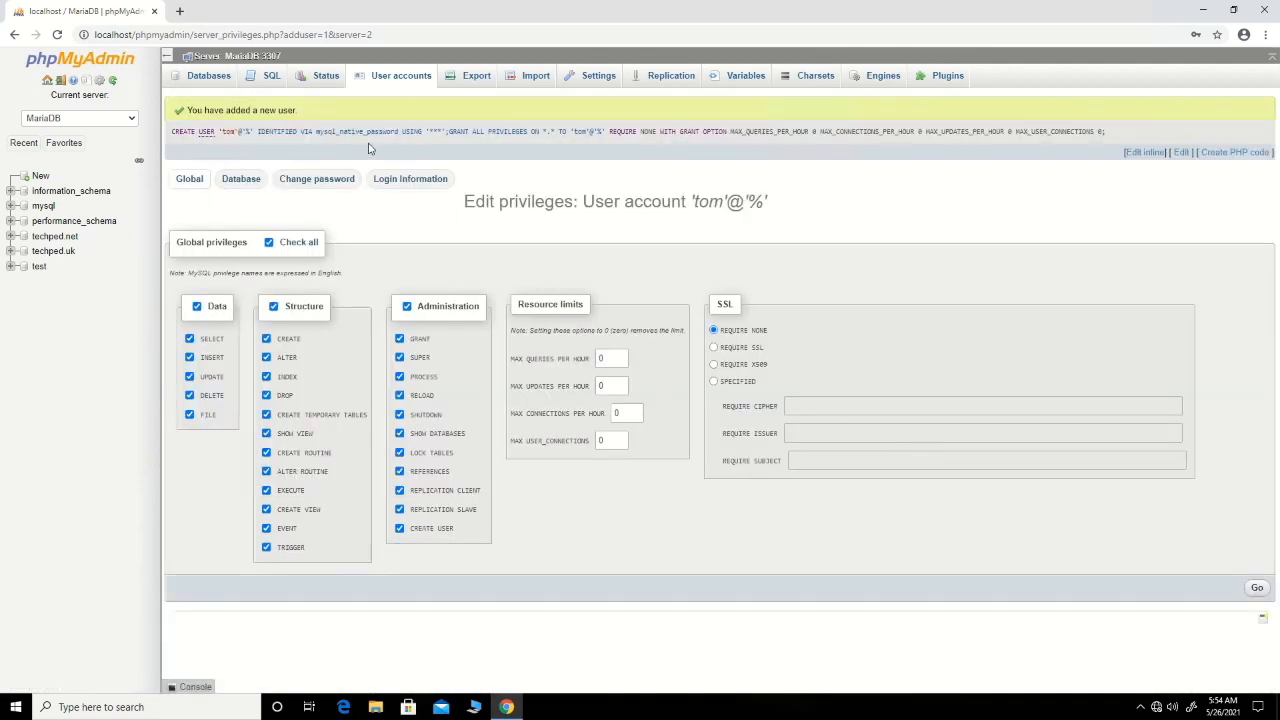
Edit the new user's privileges to grant all database-specific privileges on the techped.uk database.
left_click(404, 80)
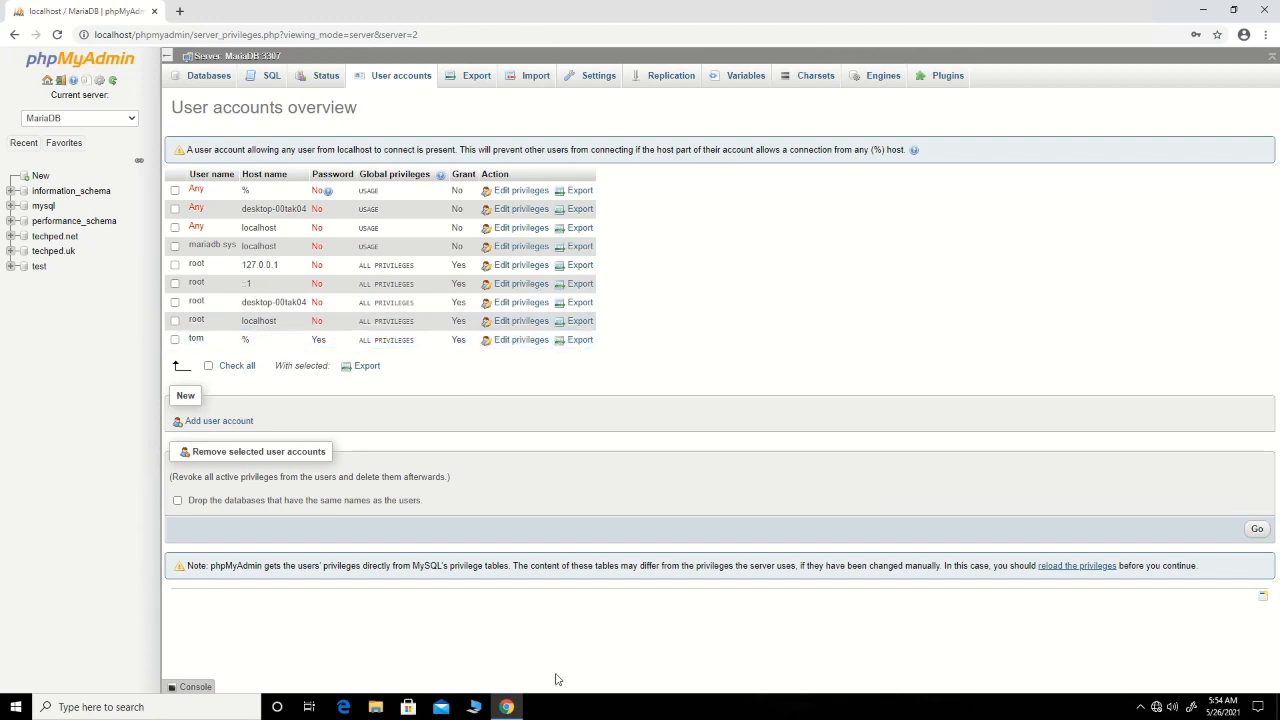
left_click(520, 340)
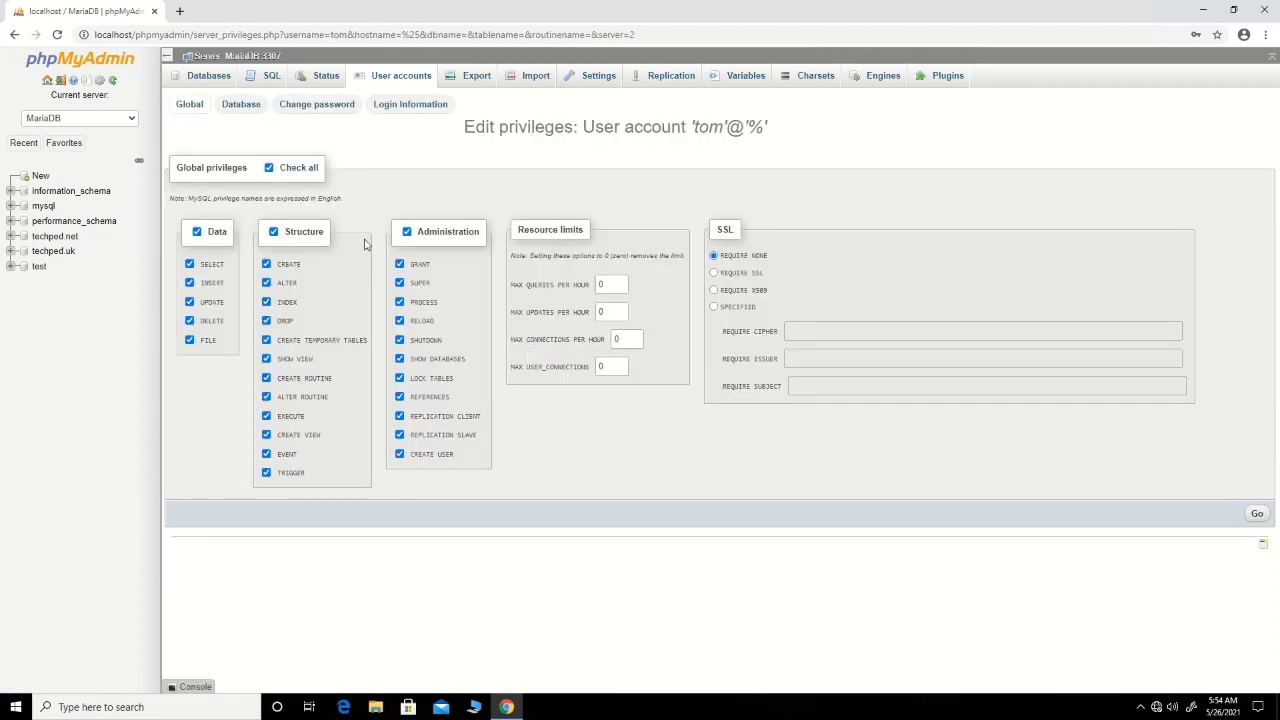
left_click(240, 106)
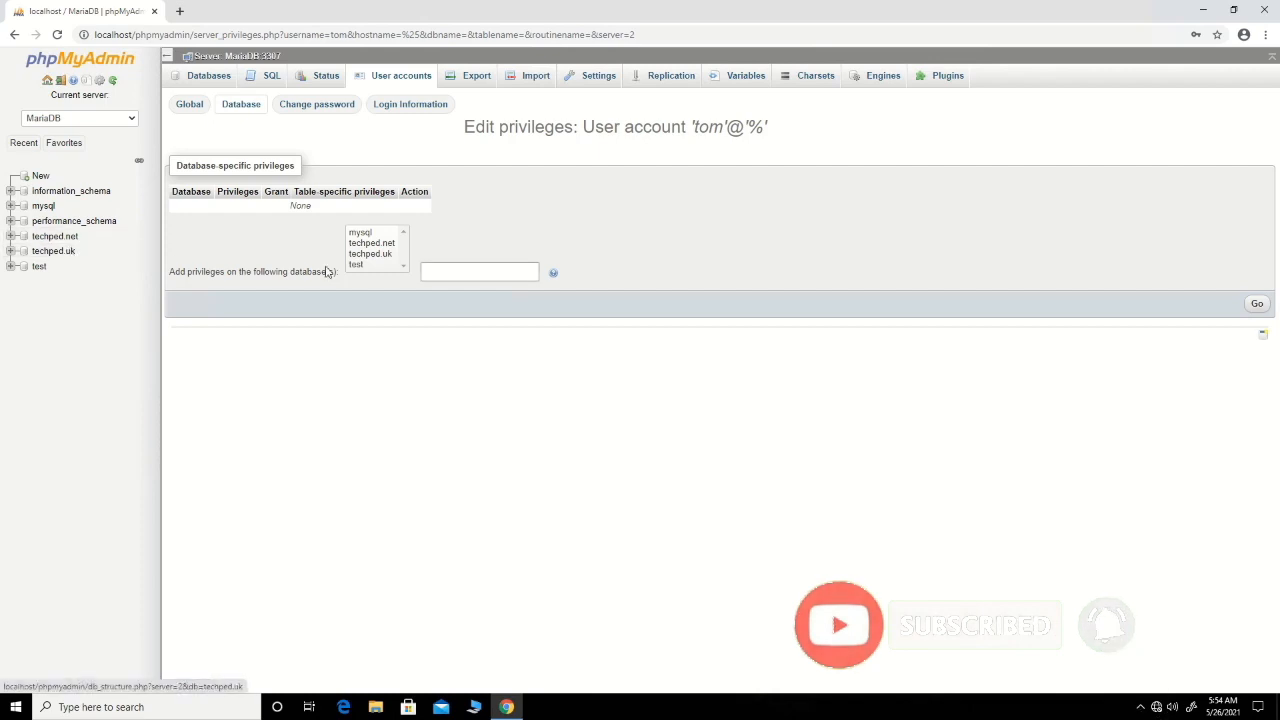
left_click(381, 256)
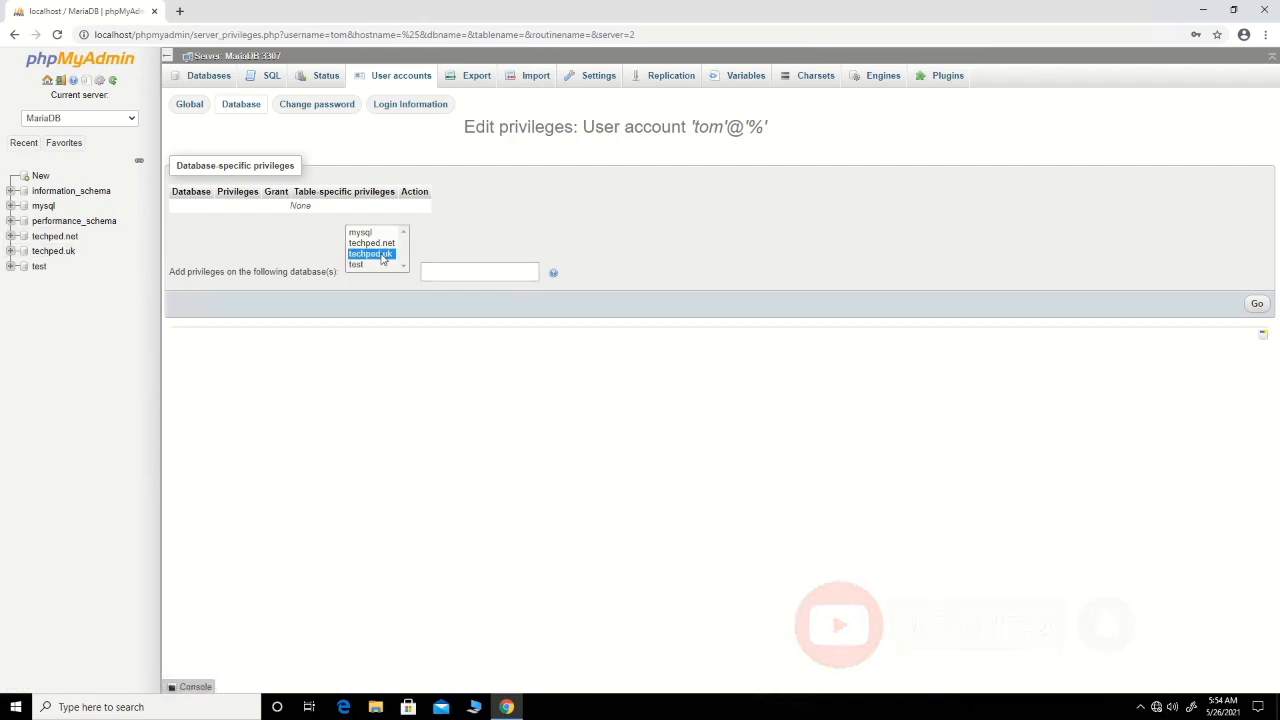
left_click(1256, 303)
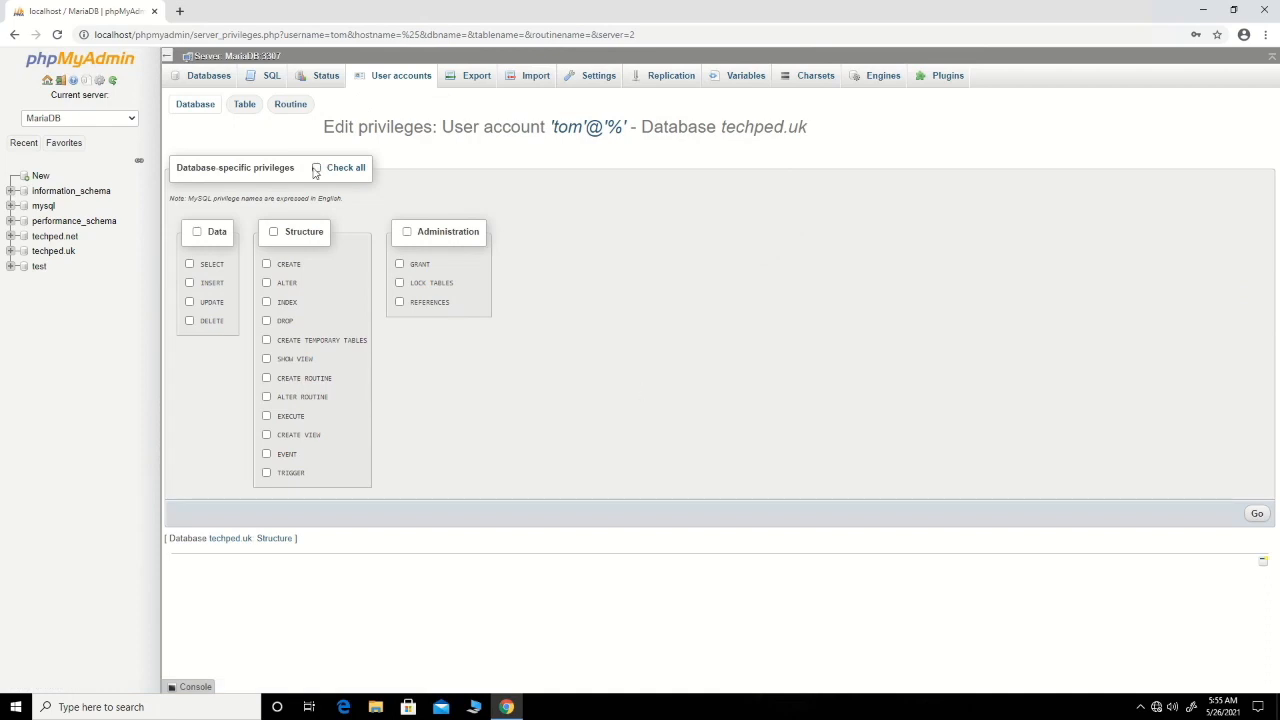
left_click(316, 169)
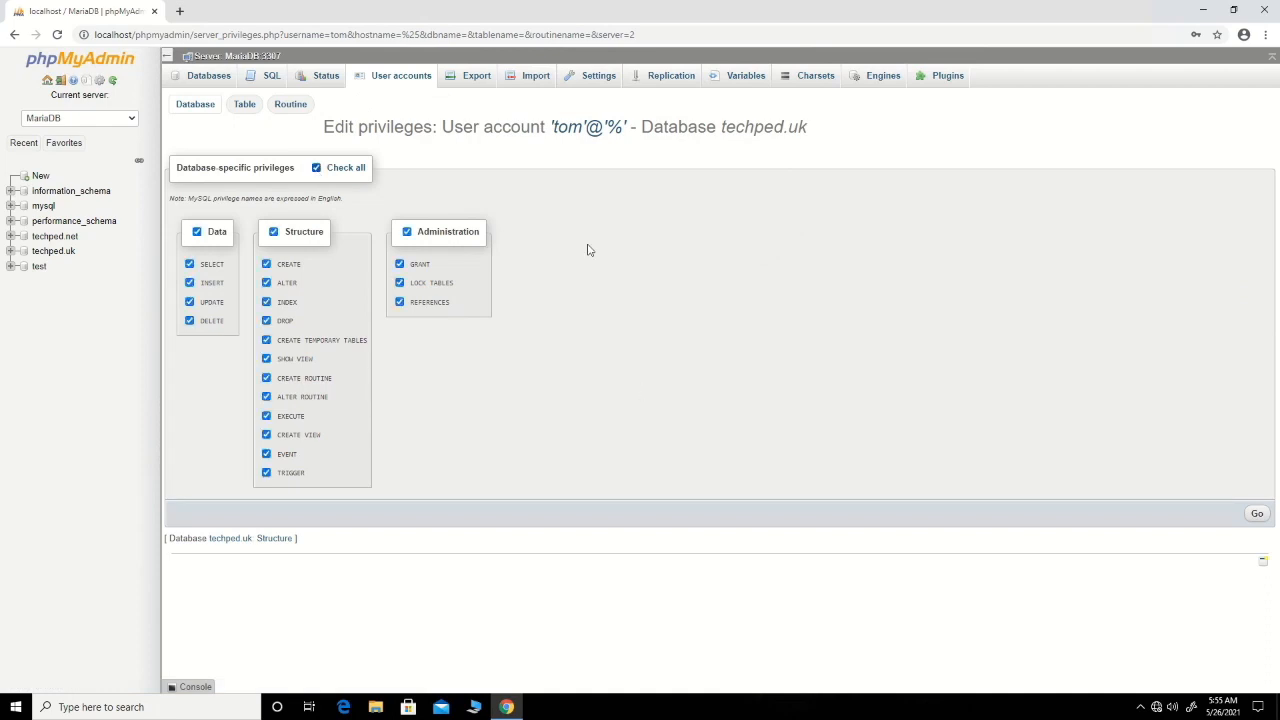
left_click(1258, 516)
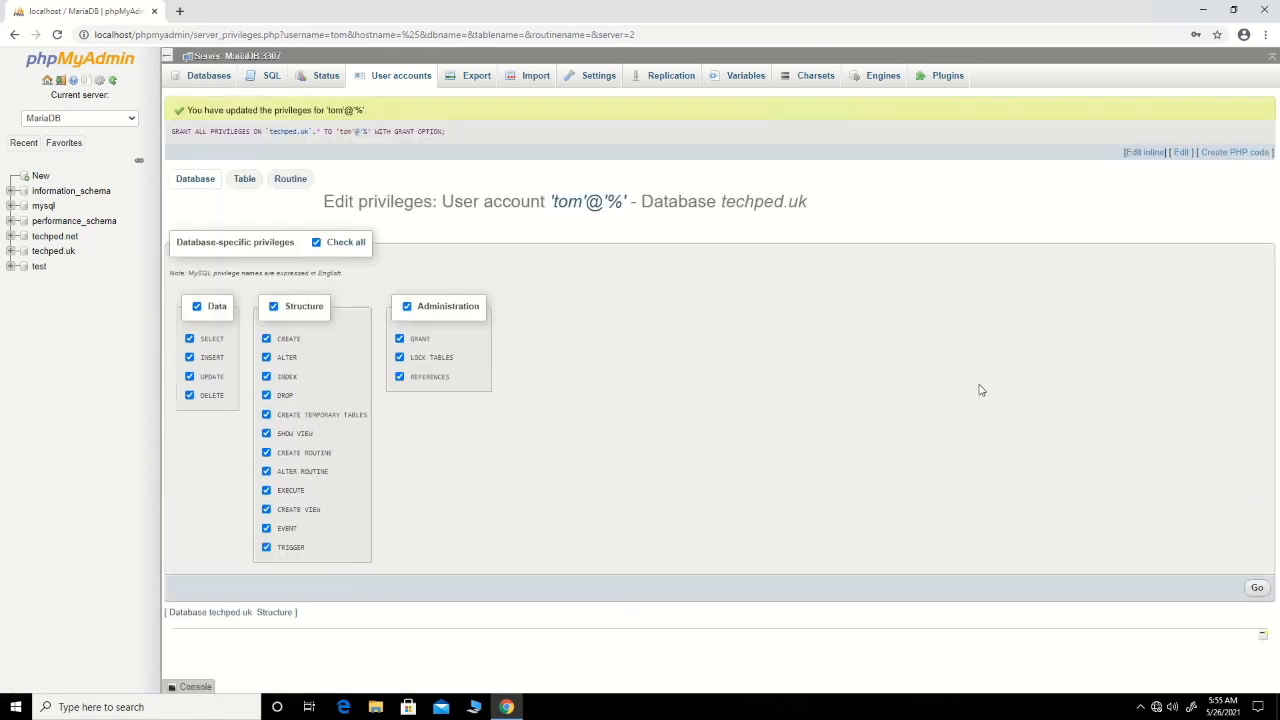
Check the user accounts overview and the list of users with access to the techped.uk database.
left_click(391, 80)
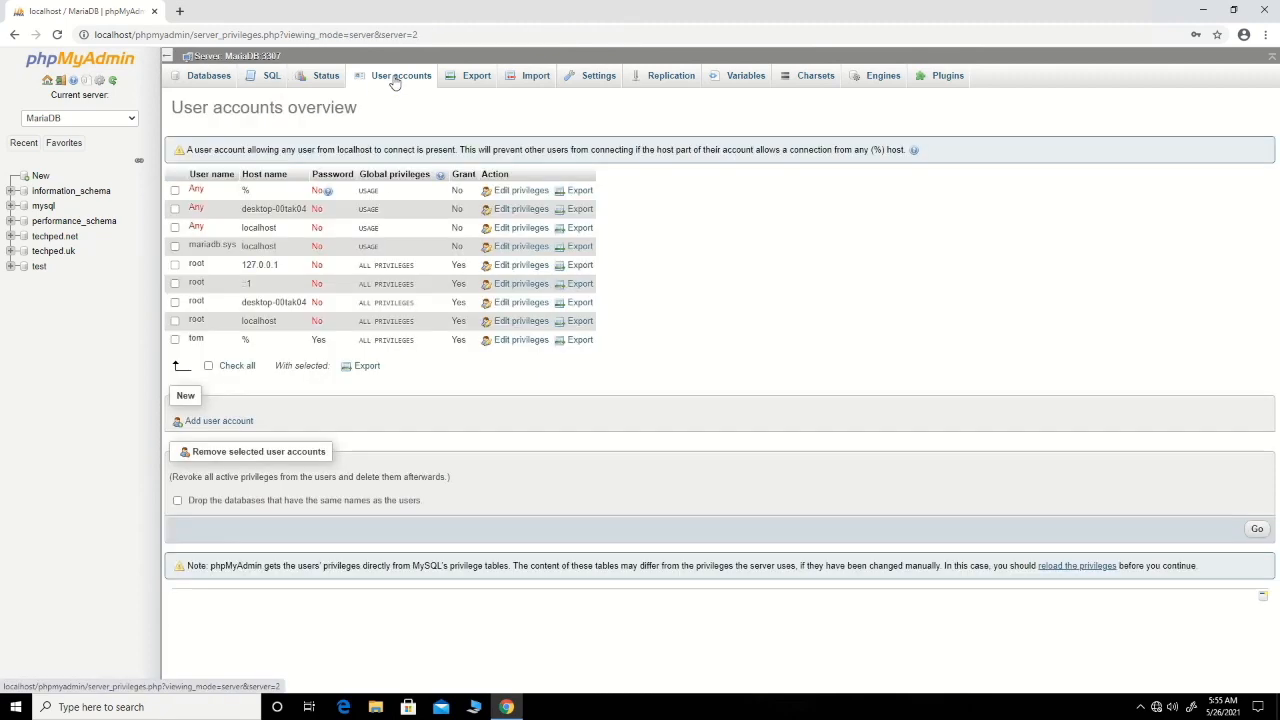
left_click(197, 341)
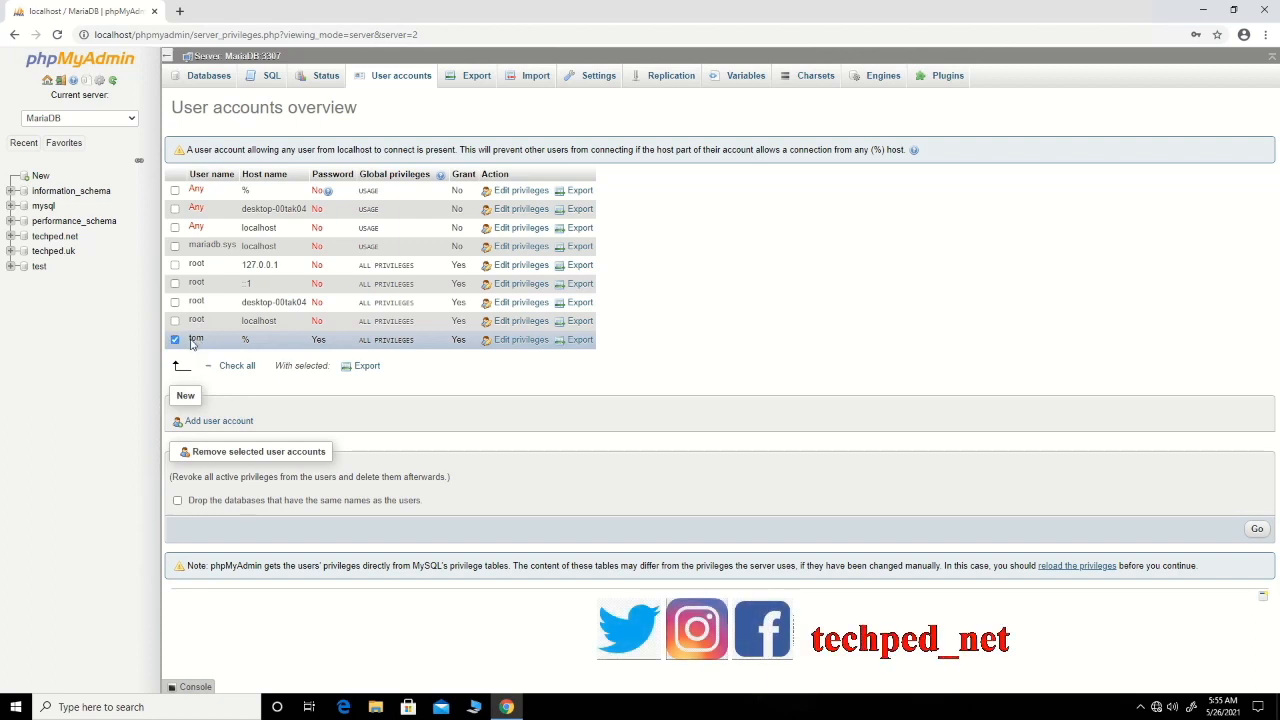
left_click(193, 343)
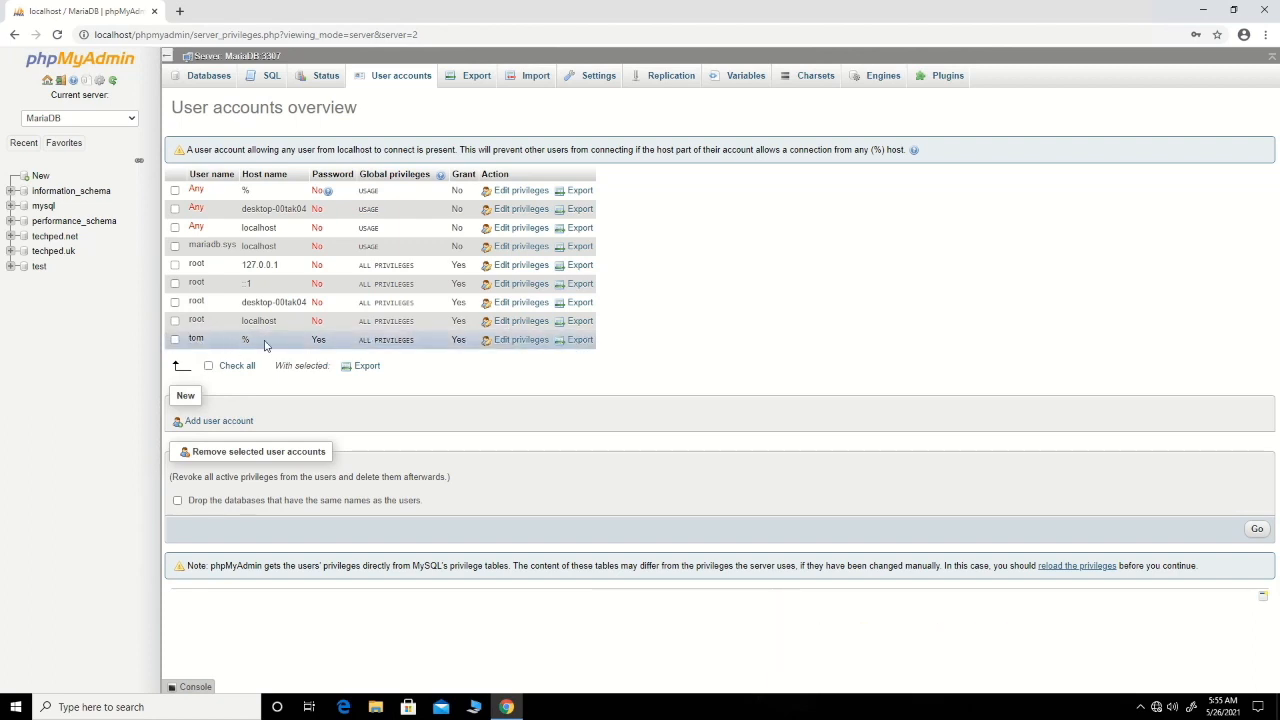
left_click(200, 79)
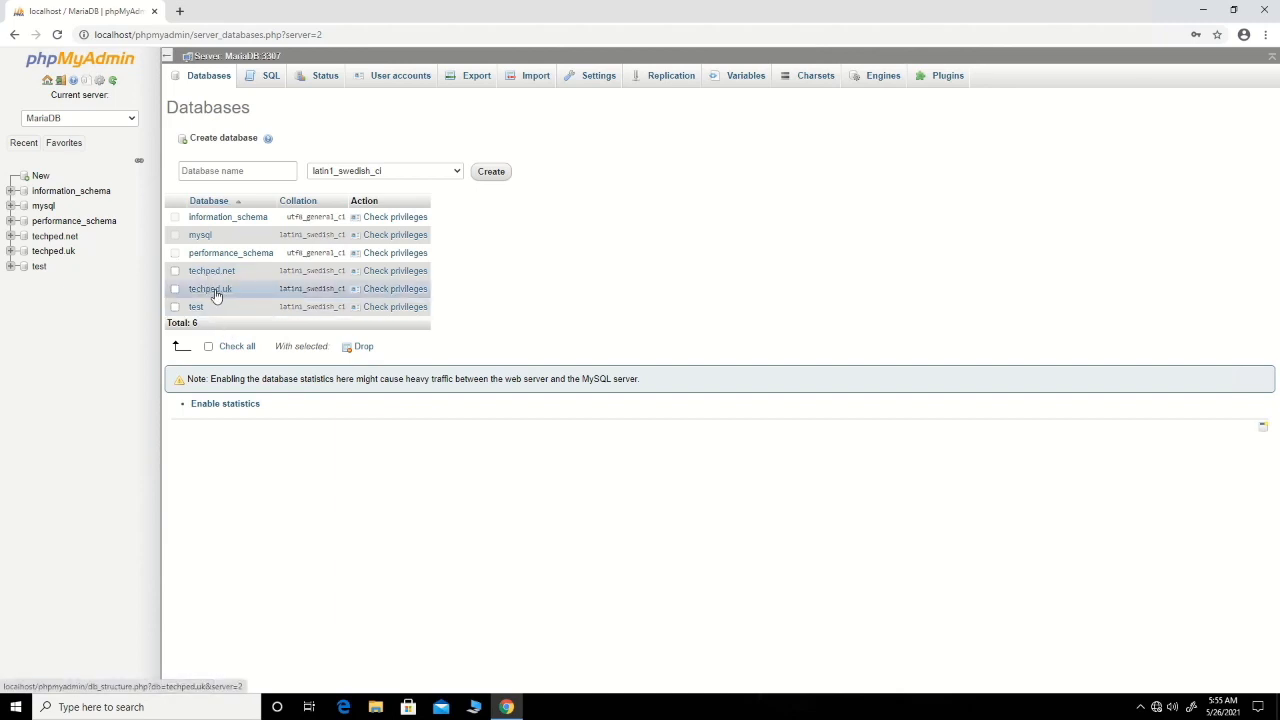
left_click(396, 289)
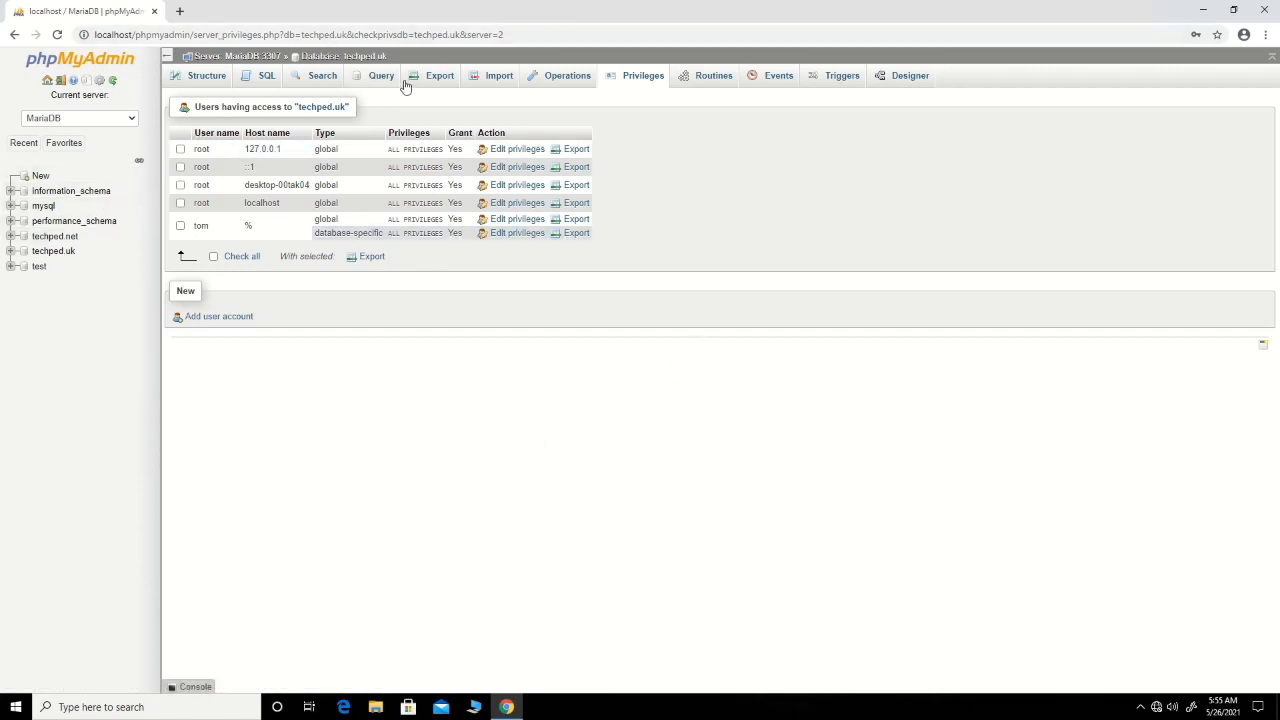
Review the new user's global and database-specific privileges and return to the user accounts overview.
left_click(257, 59)
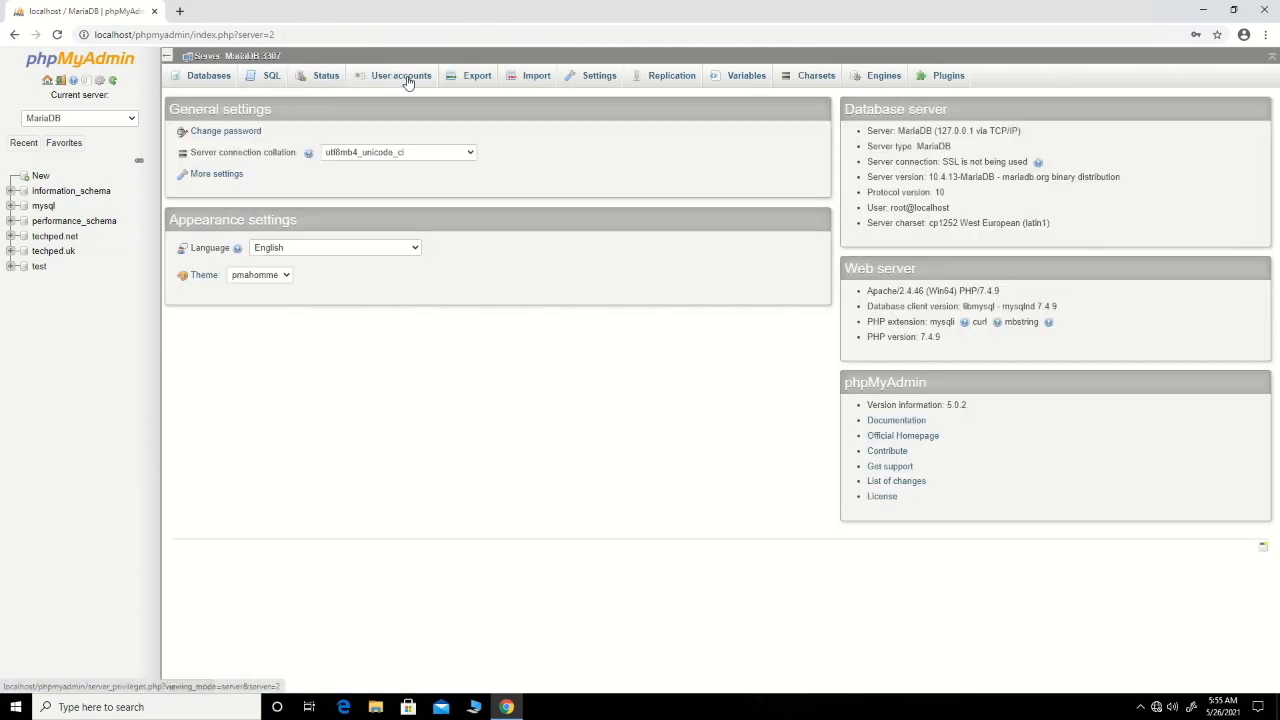
left_click(401, 76)
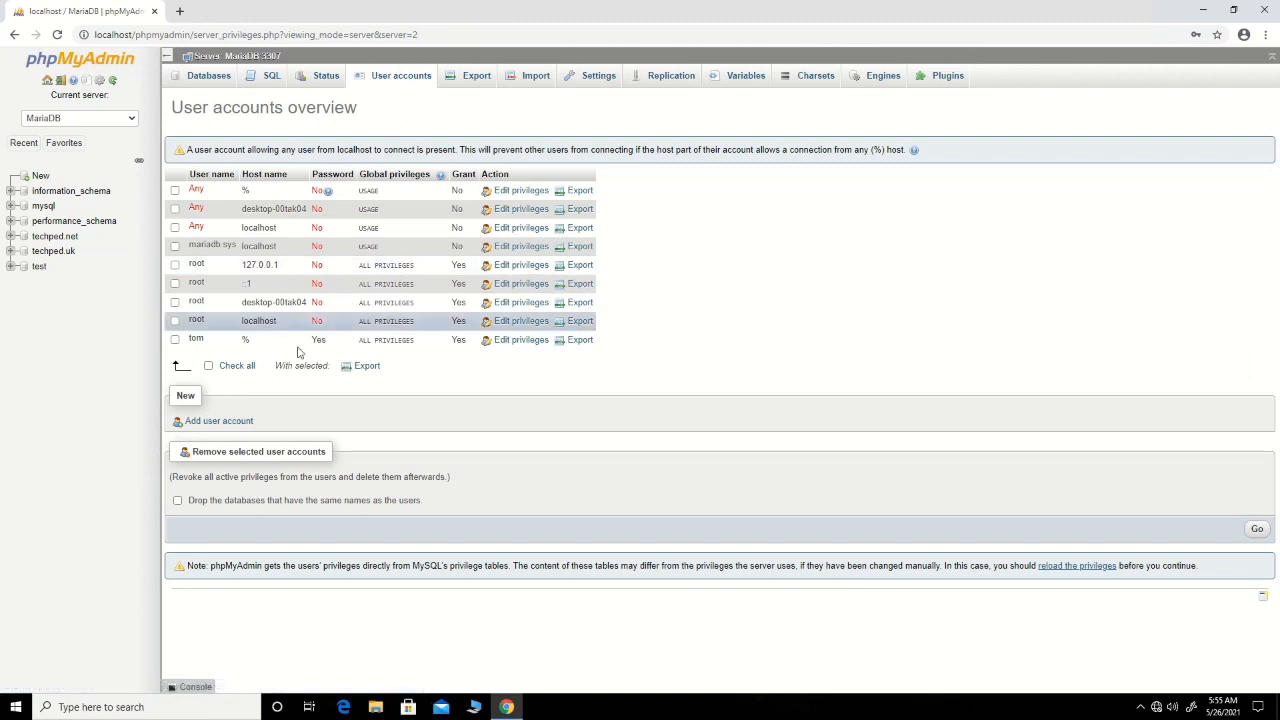
left_click(514, 344)
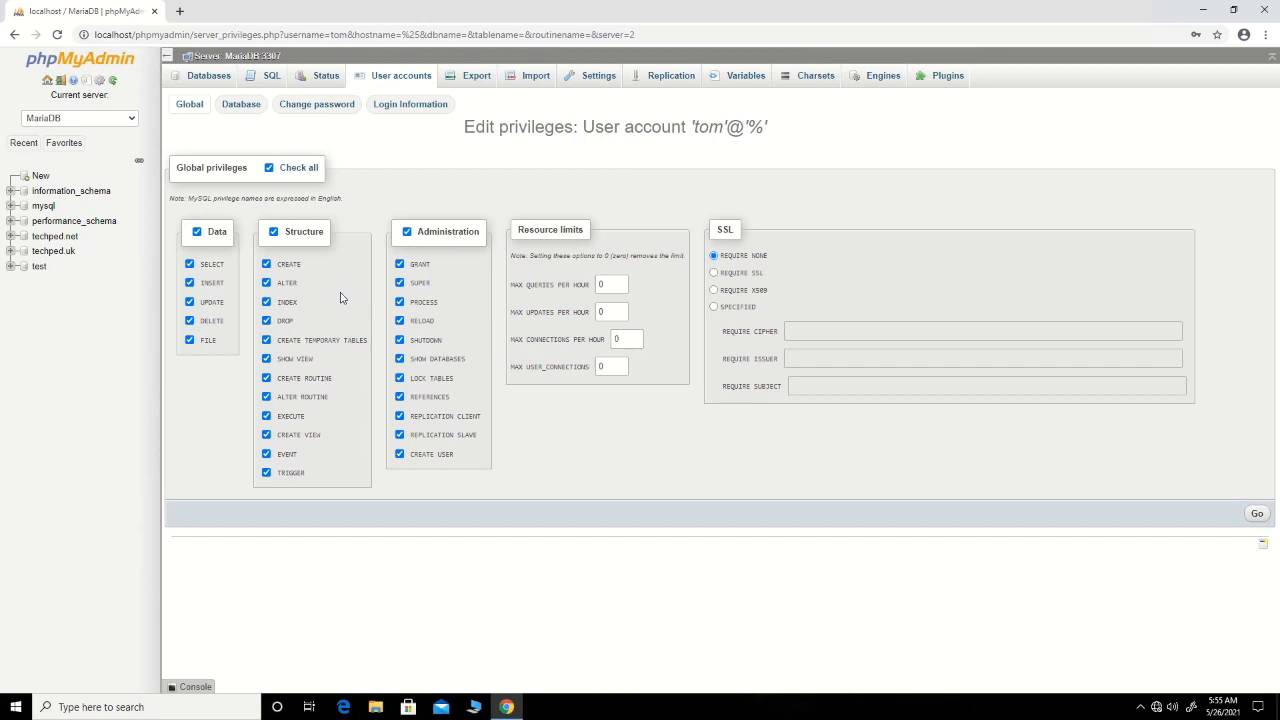
left_click(246, 108)
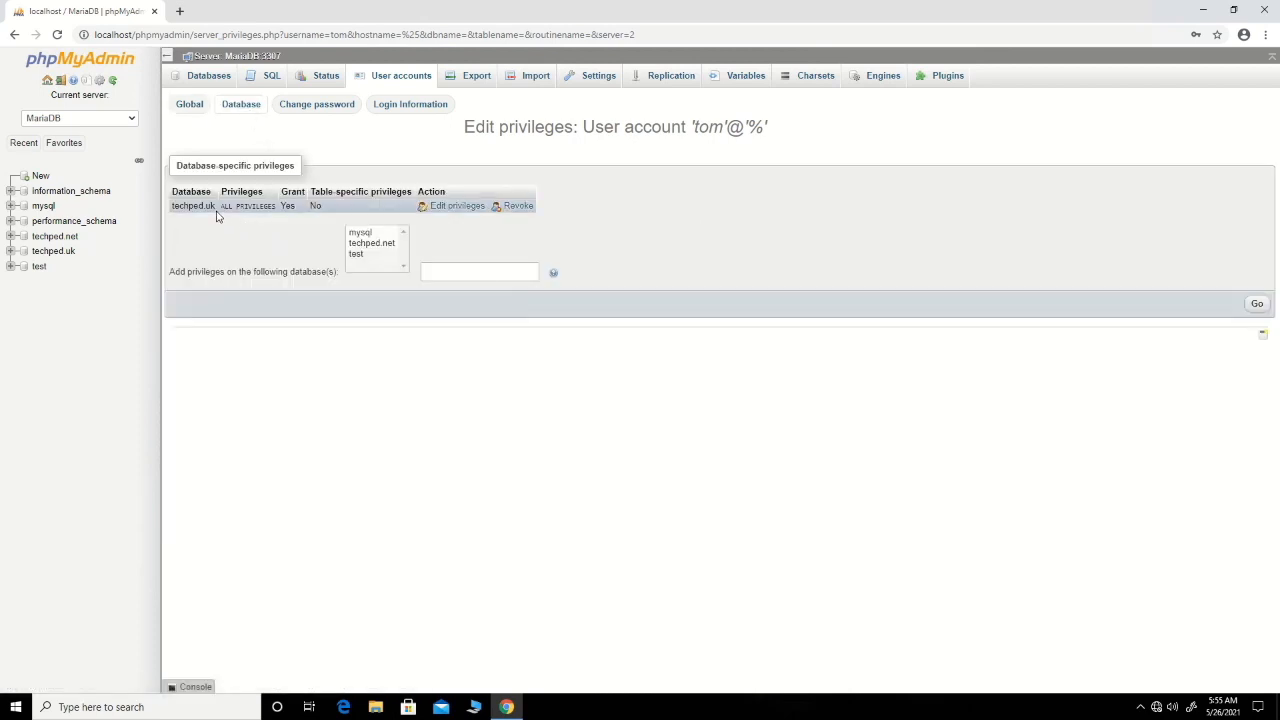
left_click(401, 79)
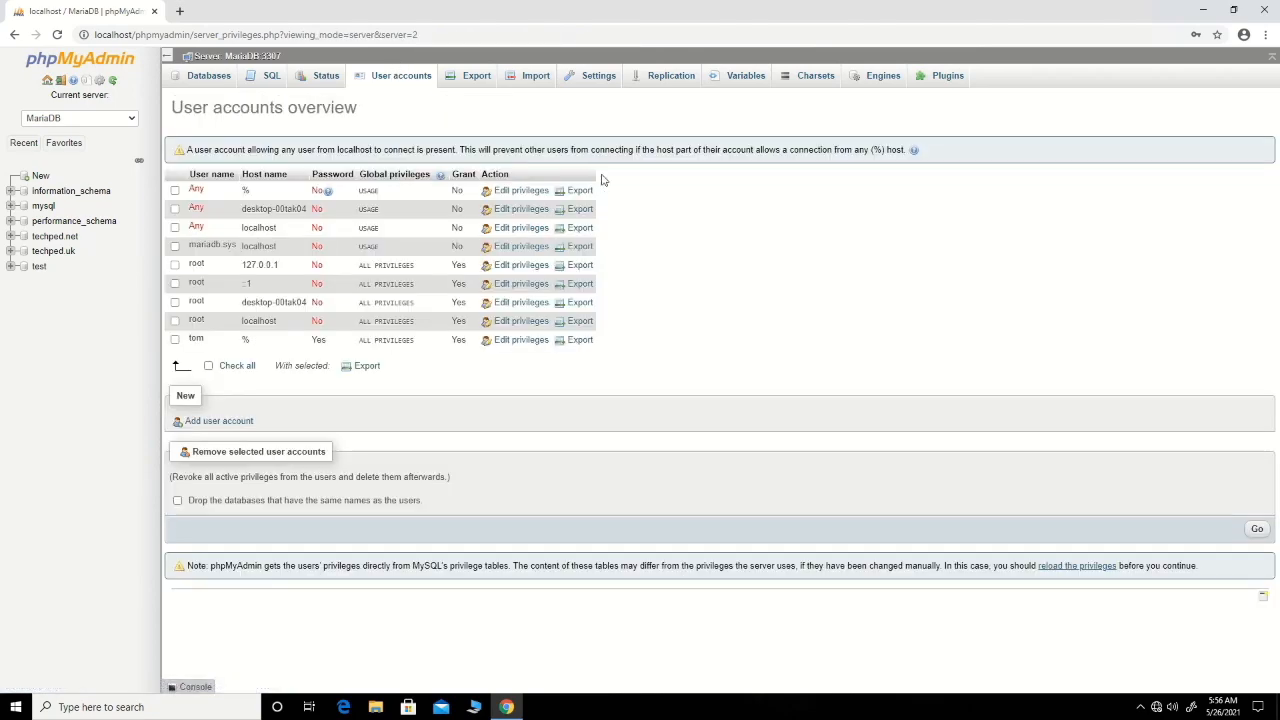